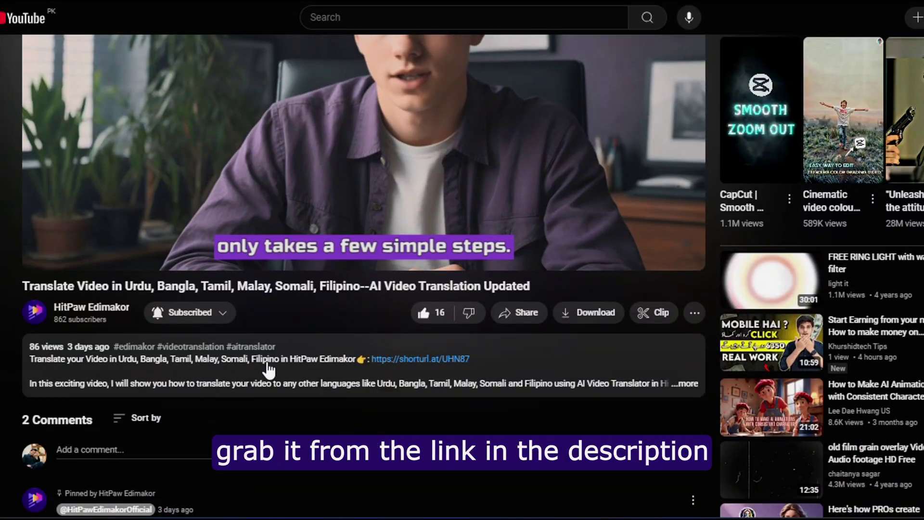
Get HitPaw Edimakor from the description's download link and start project 2025-03-17_02
click(405, 359)
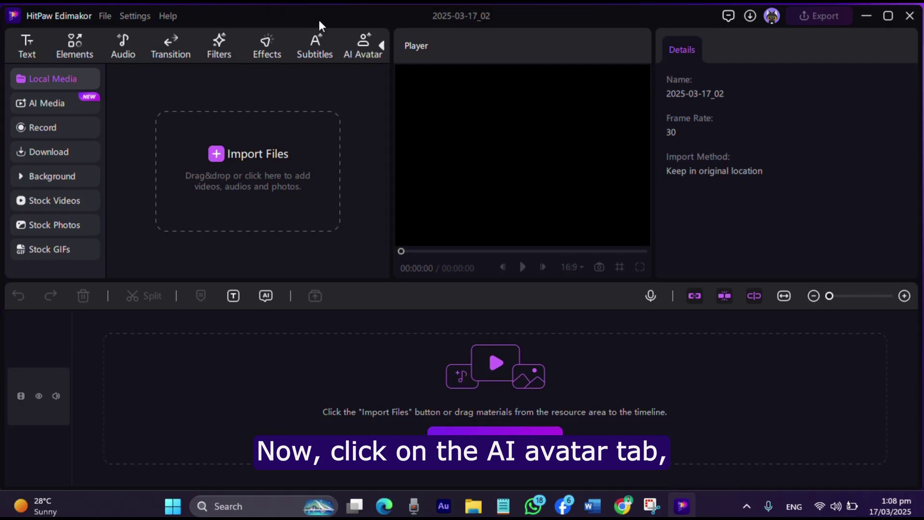
Import the cartoon cat screenshot as a custom Talking Animal avatar and preview a cat character
click(361, 53)
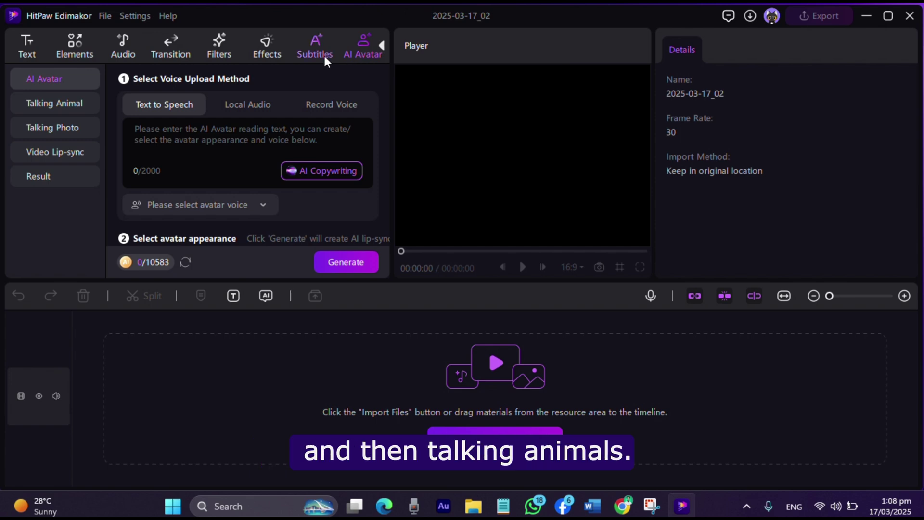
click(35, 108)
scroll(197, 164, down, 2)
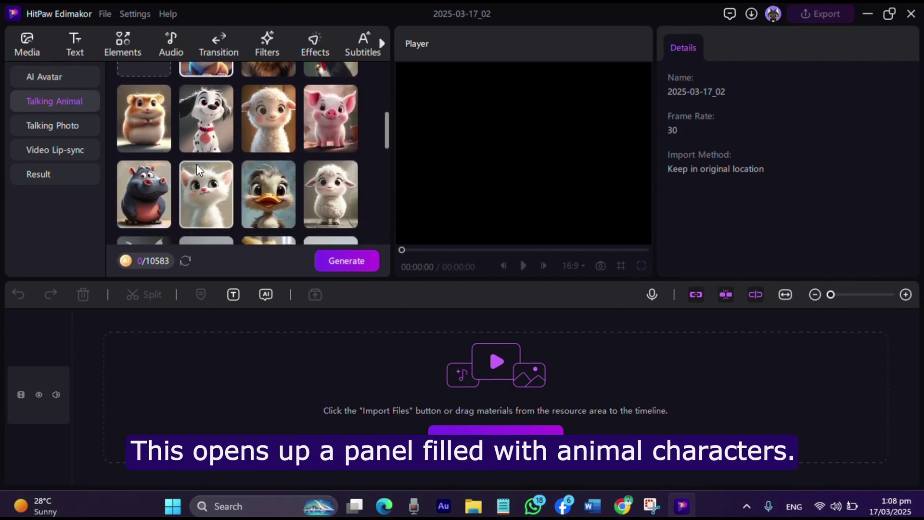
scroll(197, 165, down, 2)
scroll(197, 164, down, 2)
scroll(196, 164, down, 2)
scroll(197, 164, down, 2)
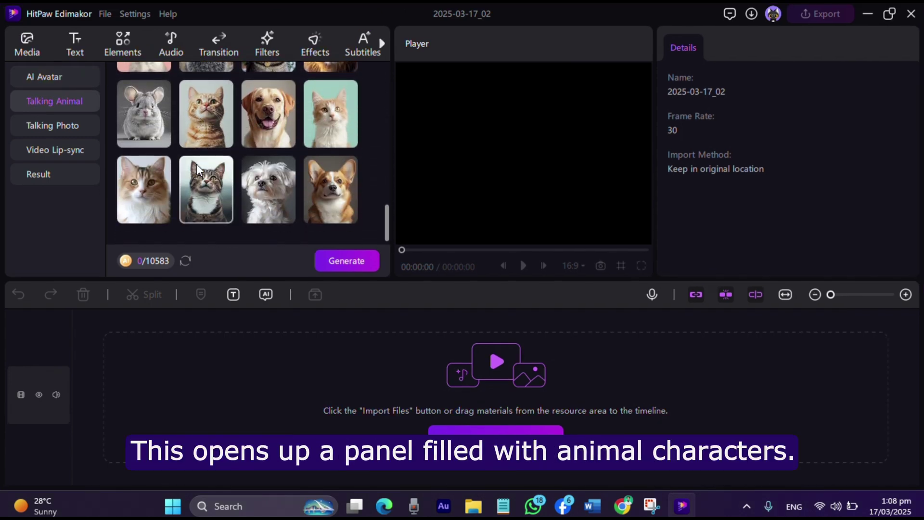
scroll(197, 164, down, 2)
scroll(196, 164, up, 3)
scroll(197, 164, up, 3)
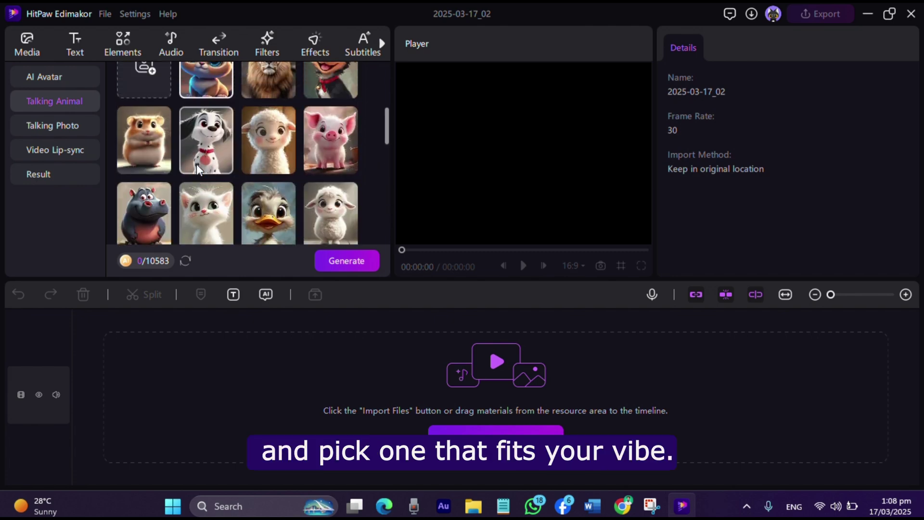
scroll(197, 164, up, 3)
scroll(197, 163, down, 1)
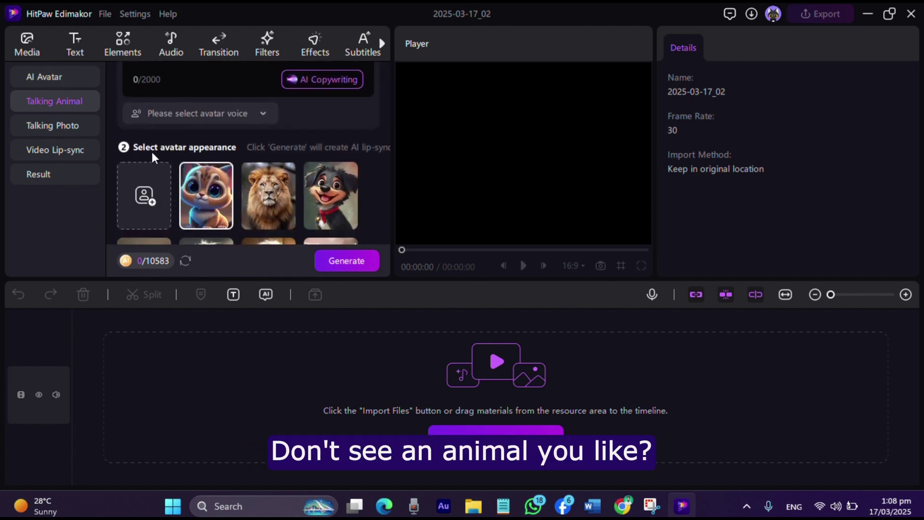
click(144, 192)
click(604, 232)
click(809, 465)
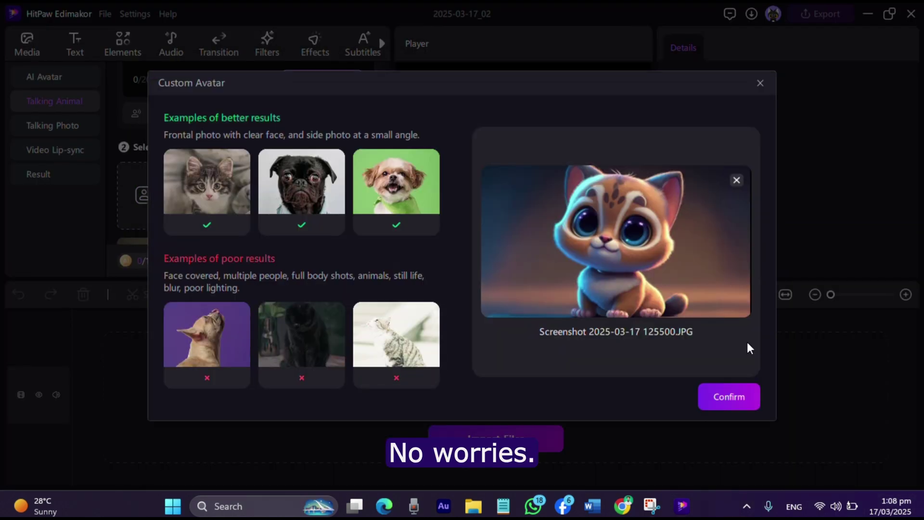
click(721, 397)
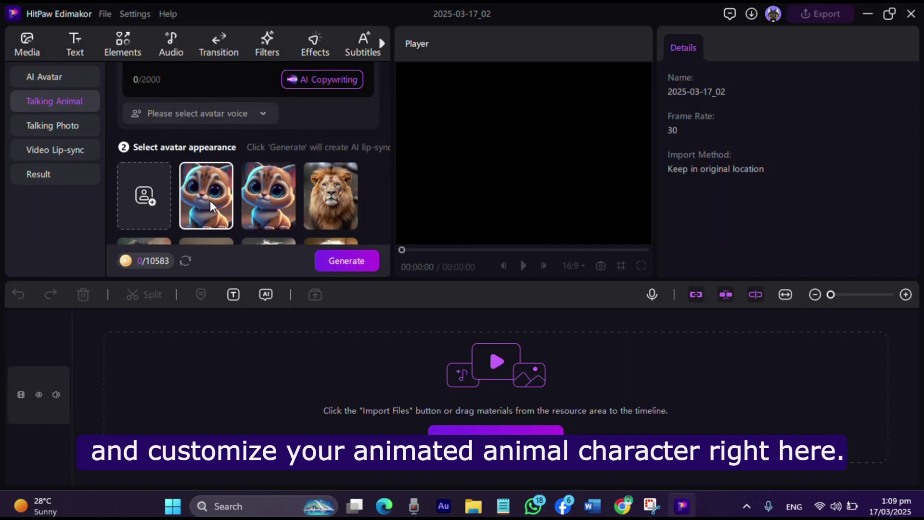
scroll(318, 181, down, 3)
scroll(318, 181, up, 1)
click(333, 149)
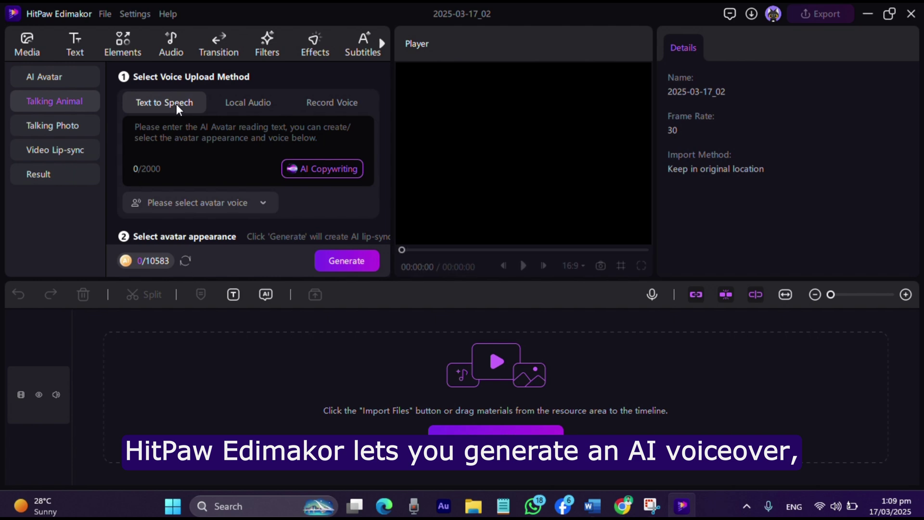
Check Local Audio and Record Voice, then paste the 171-character script from clipboard history into Text to Speech
click(252, 102)
click(341, 104)
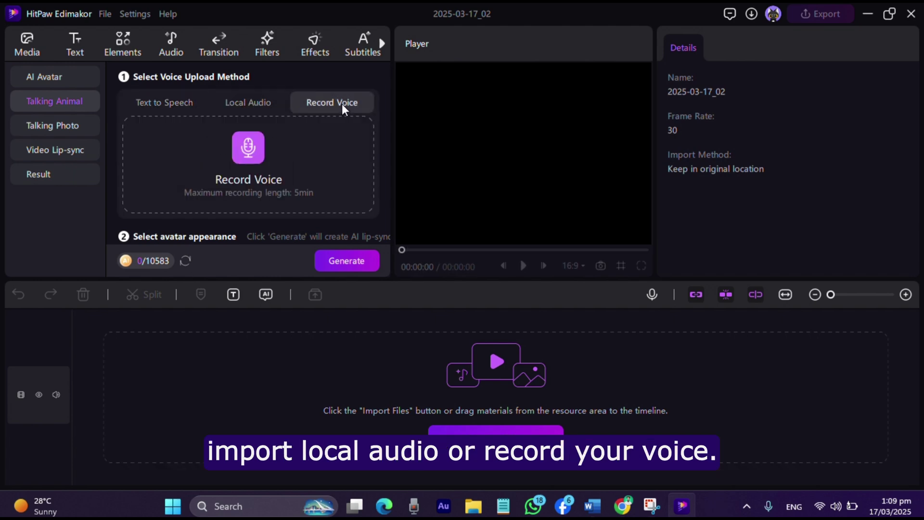
click(178, 101)
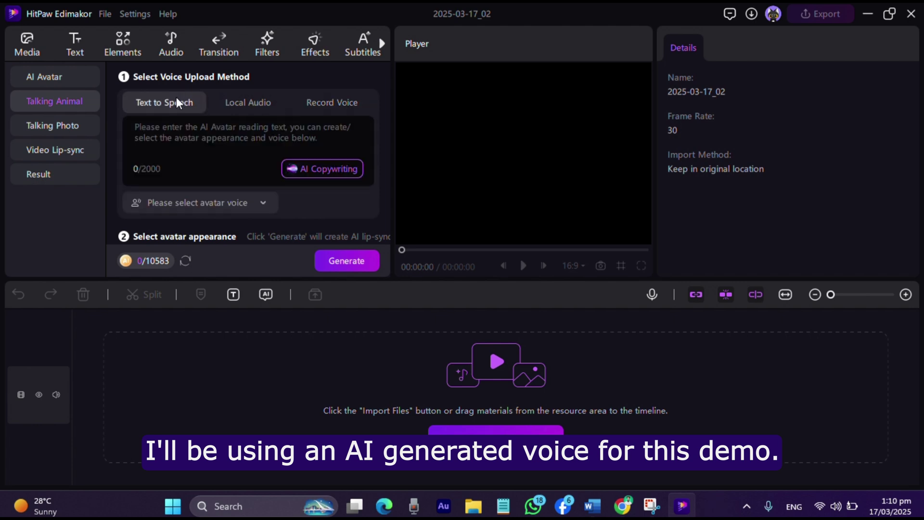
key(super+v)
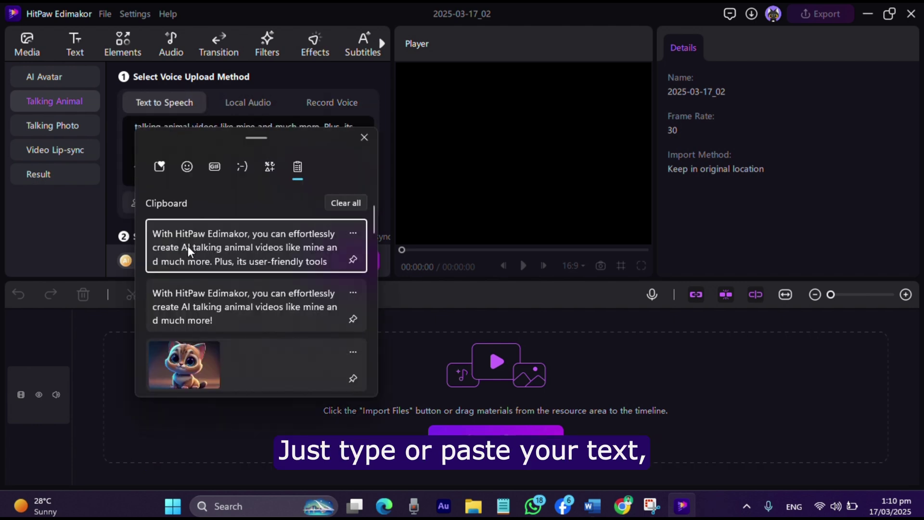
click(190, 246)
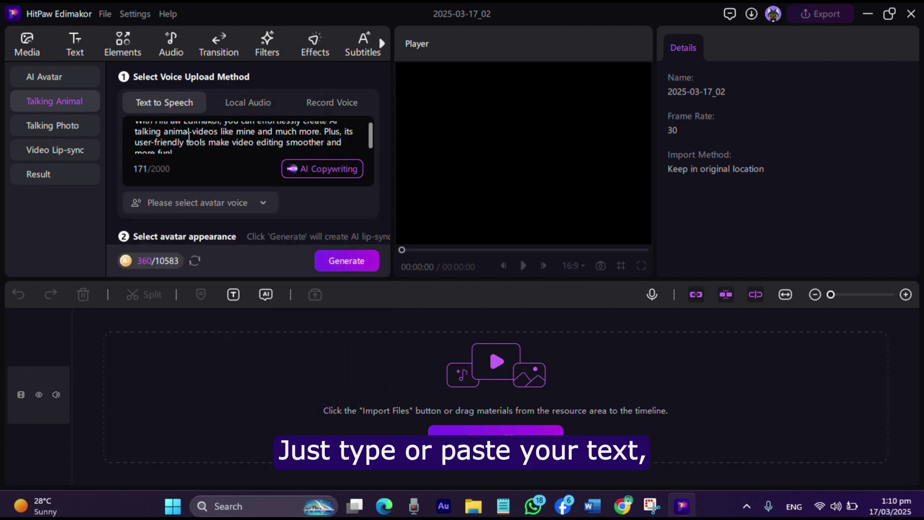
Check the language and accent filters, and limit the AI voice library to Characters & Animation voices
click(217, 205)
click(395, 150)
scroll(395, 217, down, 3)
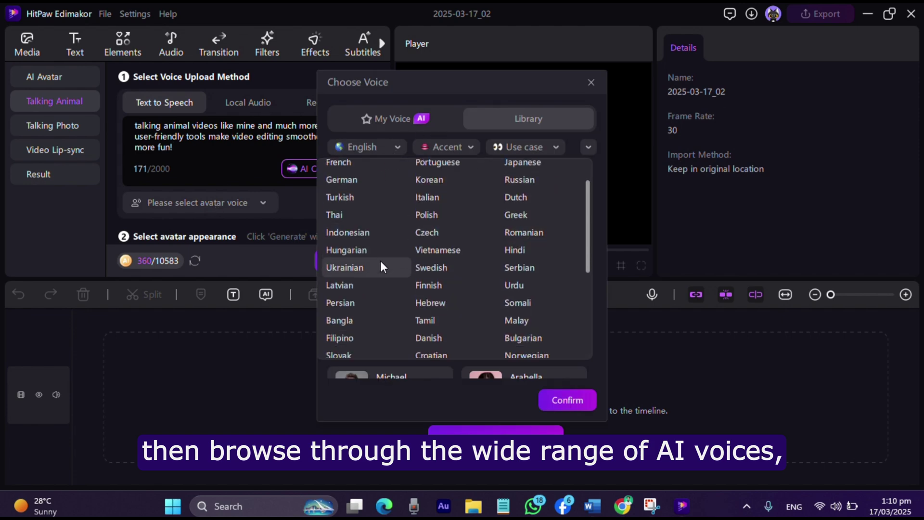
click(447, 146)
click(526, 147)
click(534, 187)
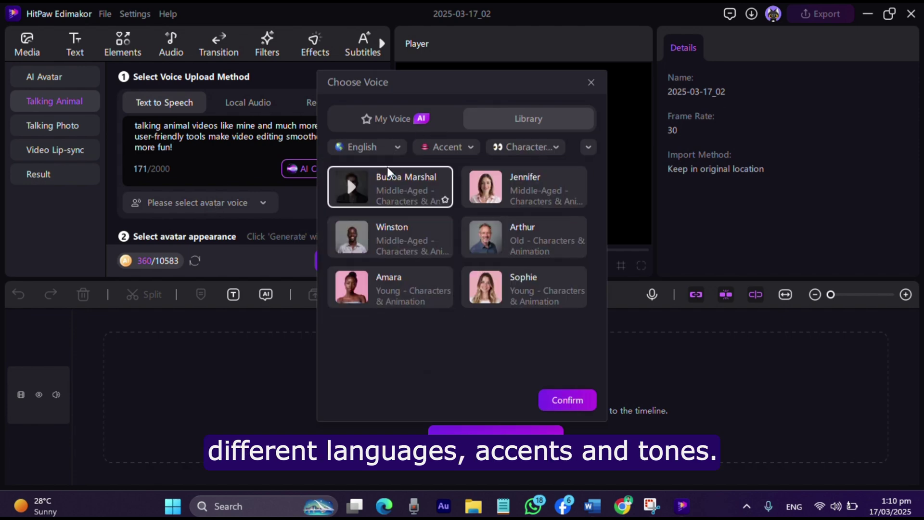
Narrow the voices to female by gender and age, and sample Amara's voice
click(589, 146)
click(361, 168)
click(351, 232)
click(433, 169)
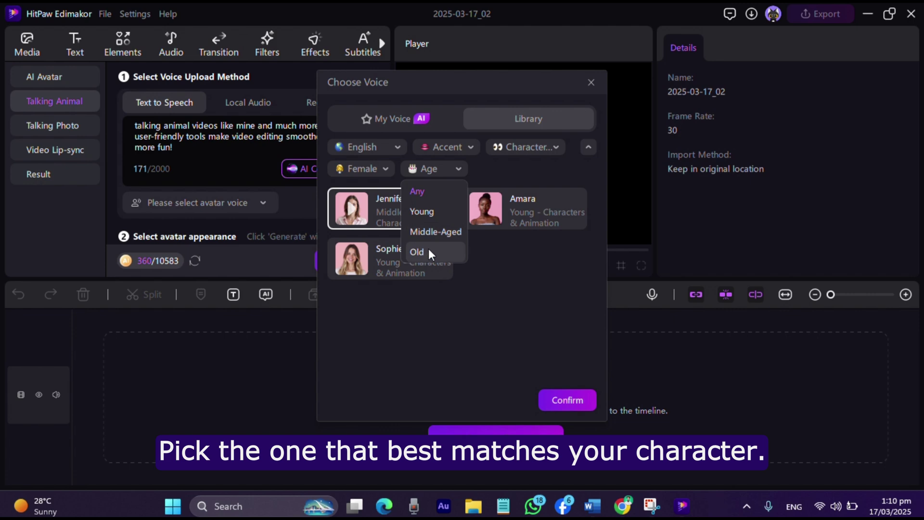
click(491, 210)
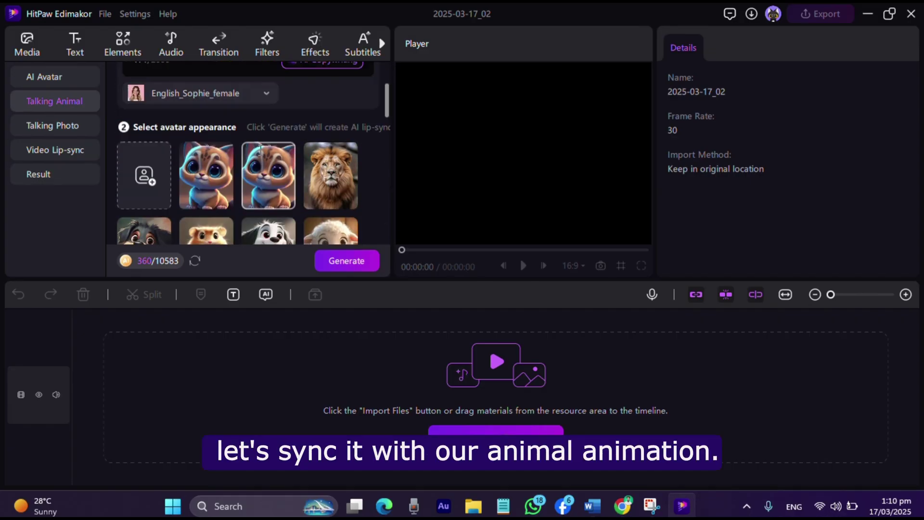
scroll(245, 167, up, 3)
scroll(245, 137, down, 1)
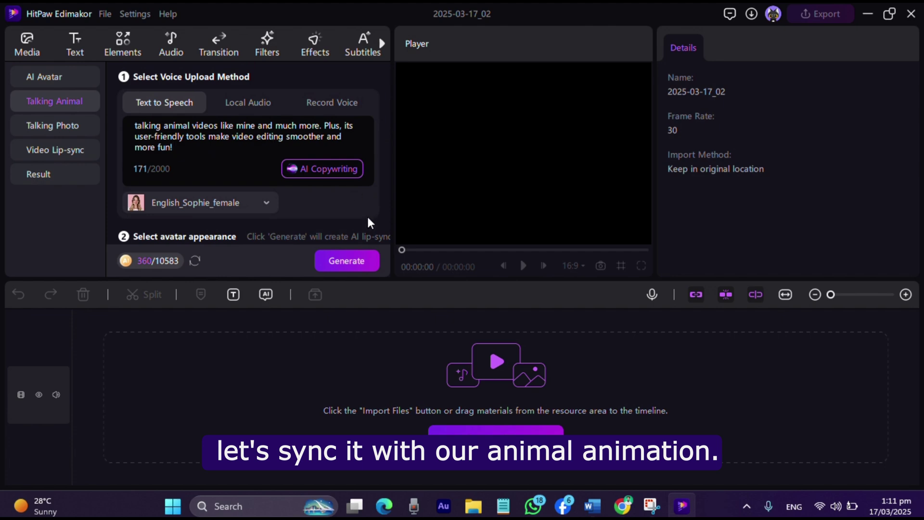
Generate the lip-synced talking cat video, producing result 2025_03_17(7)
click(349, 265)
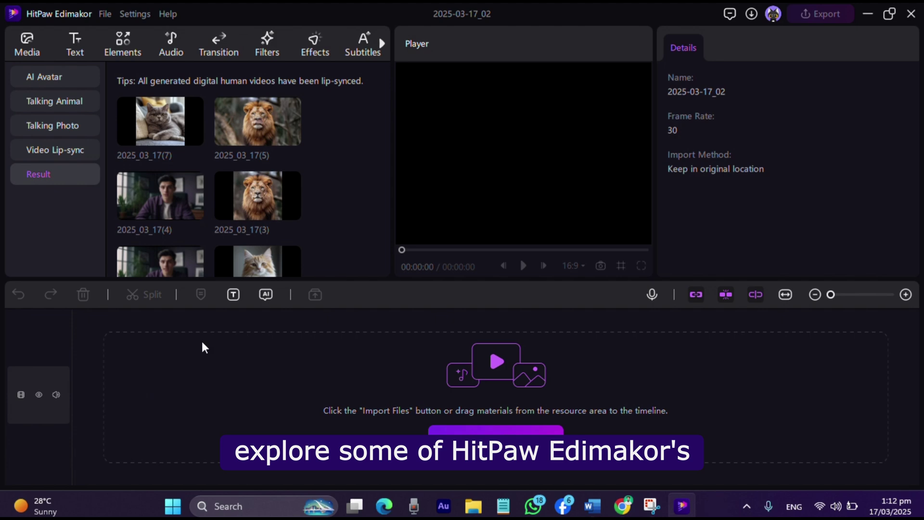
Add the generated cat clip to the timeline without subtitles and play it back
click(194, 136)
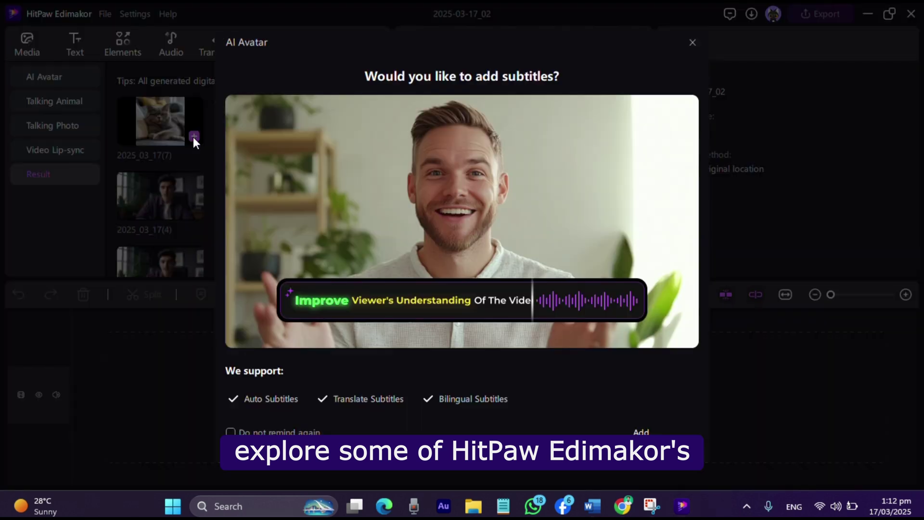
click(688, 40)
click(523, 266)
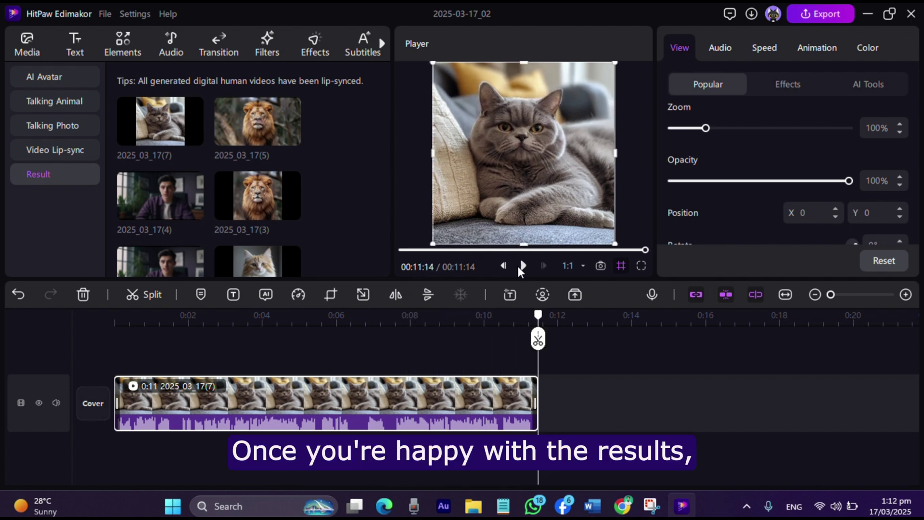
Export project 2025-03-17_02 as an MP4 at 4K resolution
click(812, 16)
click(622, 144)
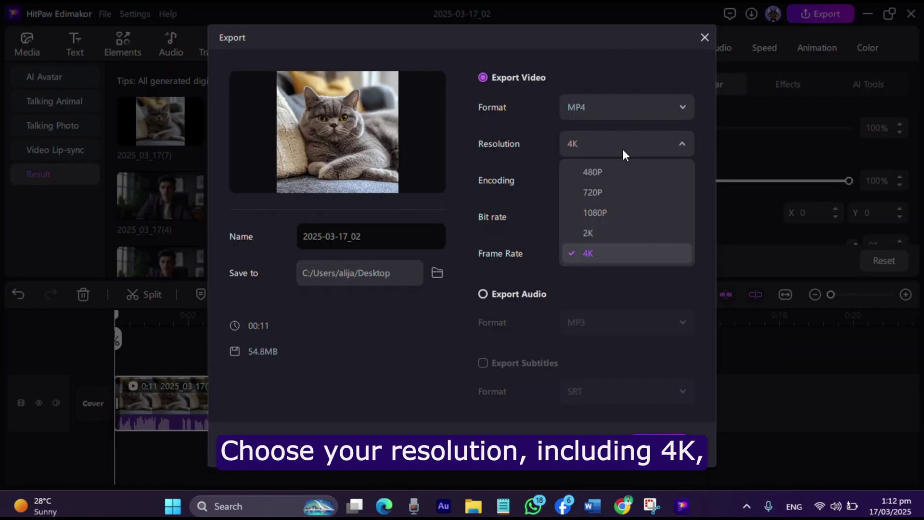
click(580, 254)
click(659, 441)
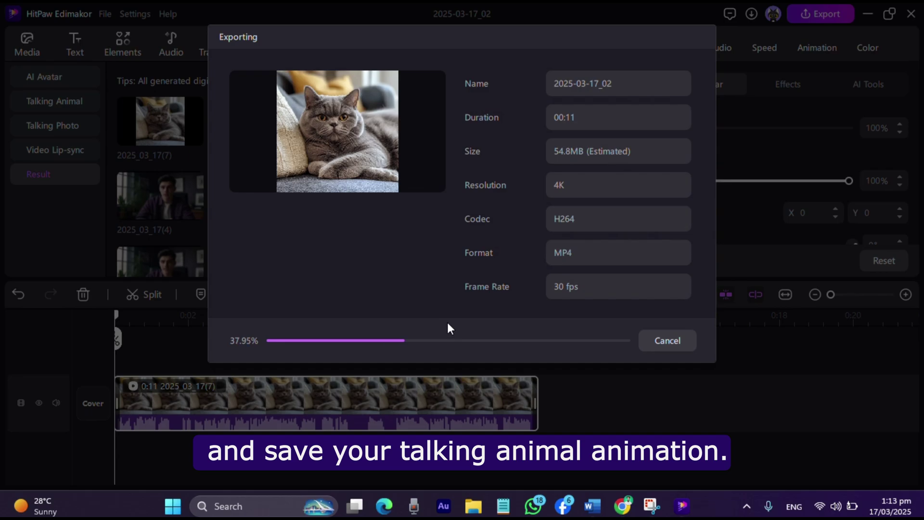